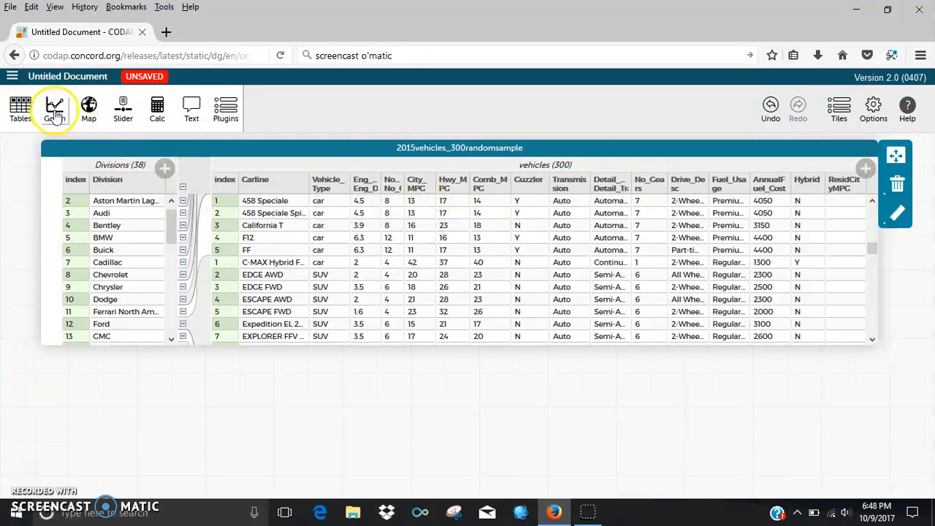
# - Create a new graph with Eng_Displacement on the horizontal axis
pyautogui.click(55, 113)
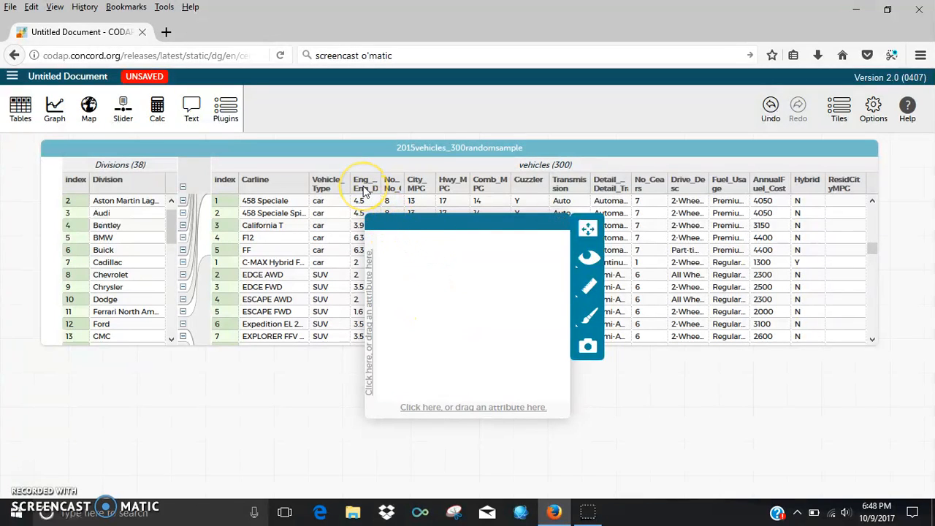
pyautogui.moveTo(366, 189)
pyautogui.moveTo(366, 189); pyautogui.dragTo(468, 416)
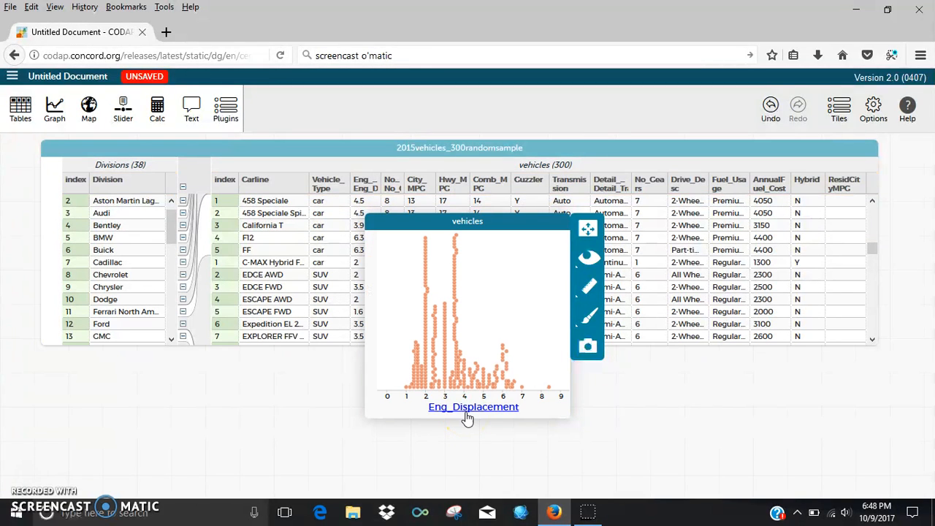
# - Enlarge the graph and put City_MPG on the vertical axis
pyautogui.moveTo(542, 417); pyautogui.dragTo(544, 440)
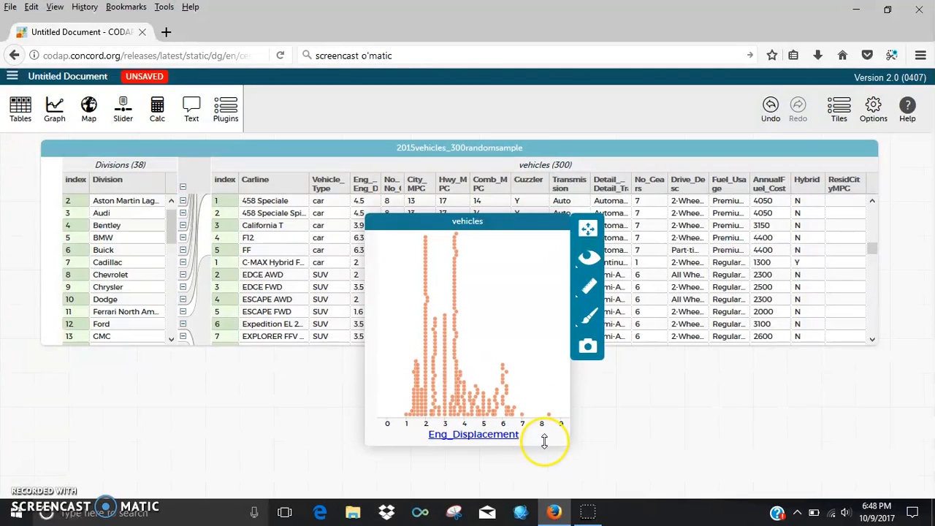
pyautogui.moveTo(366, 388); pyautogui.dragTo(341, 380)
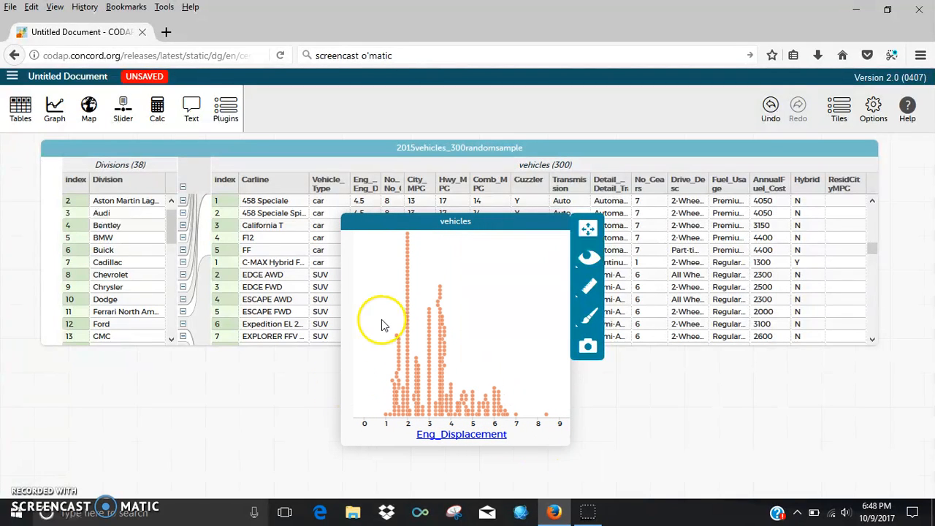
pyautogui.moveTo(417, 184); pyautogui.dragTo(355, 323)
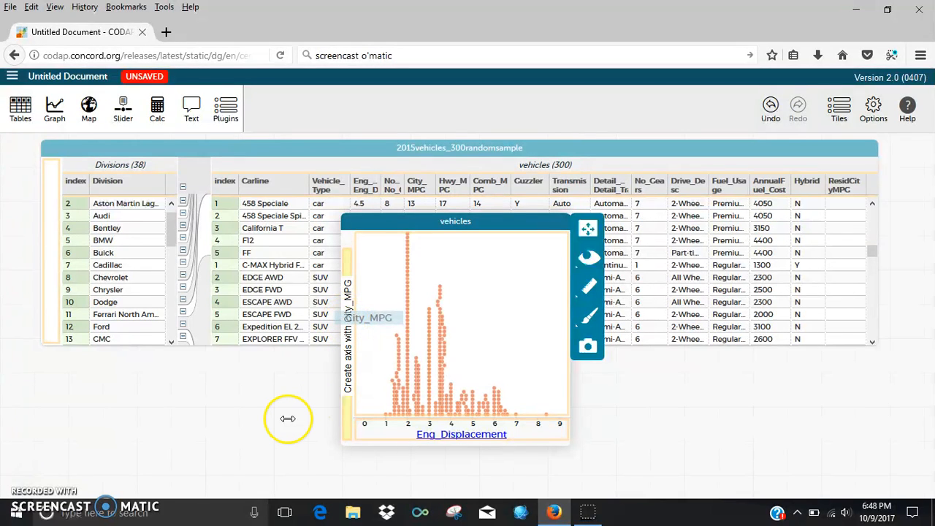
pyautogui.moveTo(288, 418); pyautogui.dragTo(288, 422)
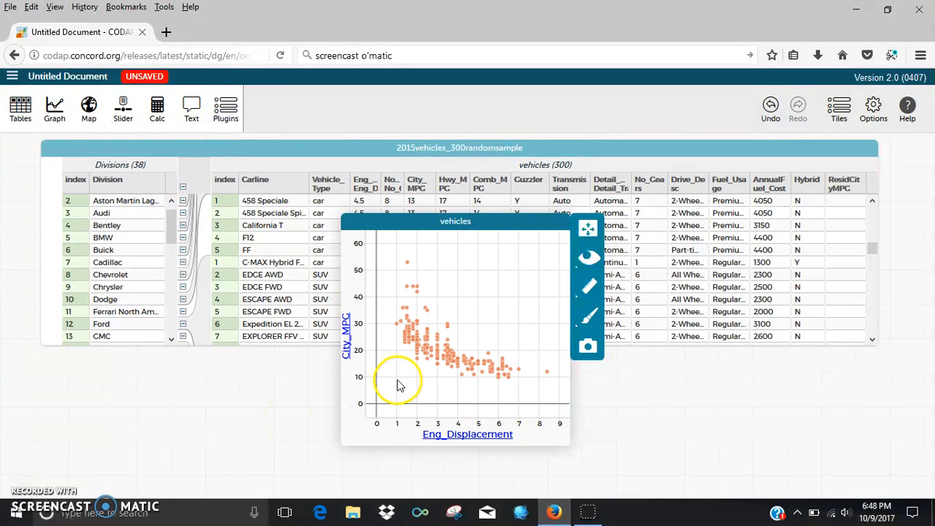
pyautogui.moveTo(414, 349)
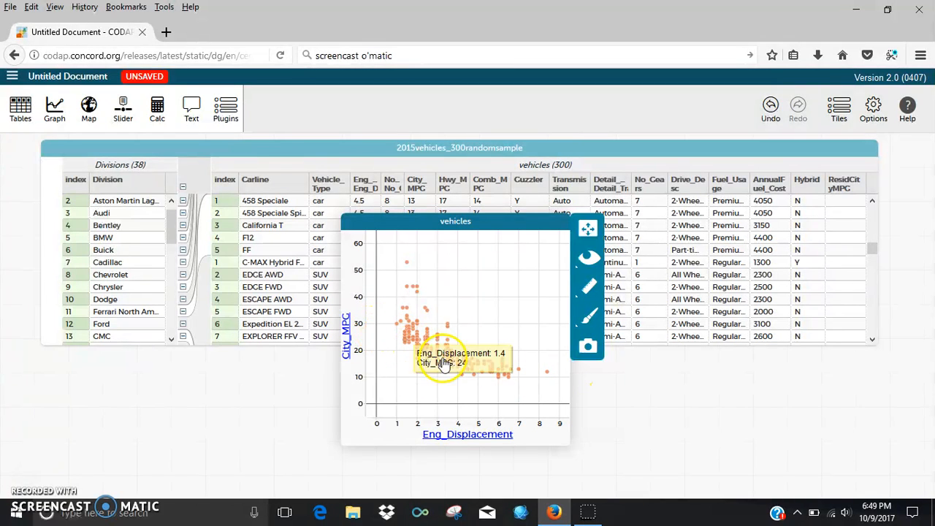
# - Add a least-squares line reading City_MPG = −3.24 Eng_Displacement + 31, r² = 0.55
pyautogui.click(589, 291)
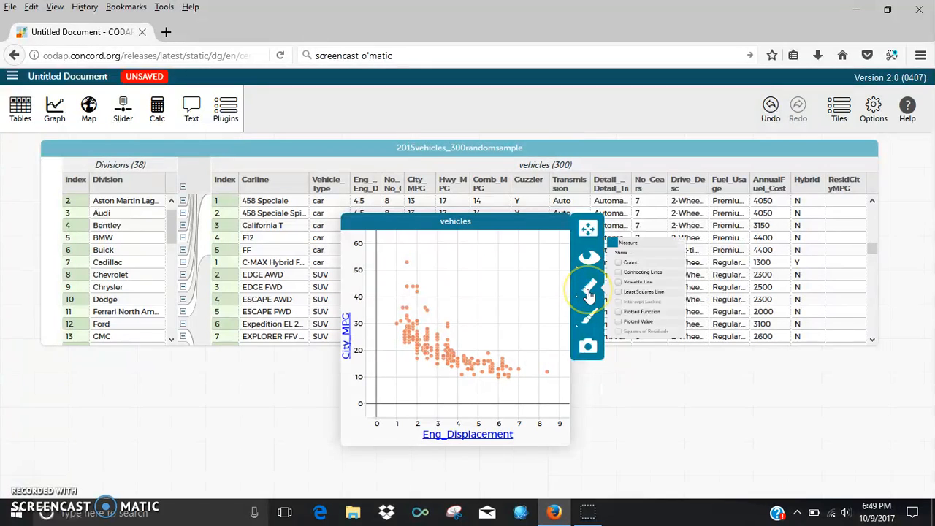
pyautogui.click(627, 295)
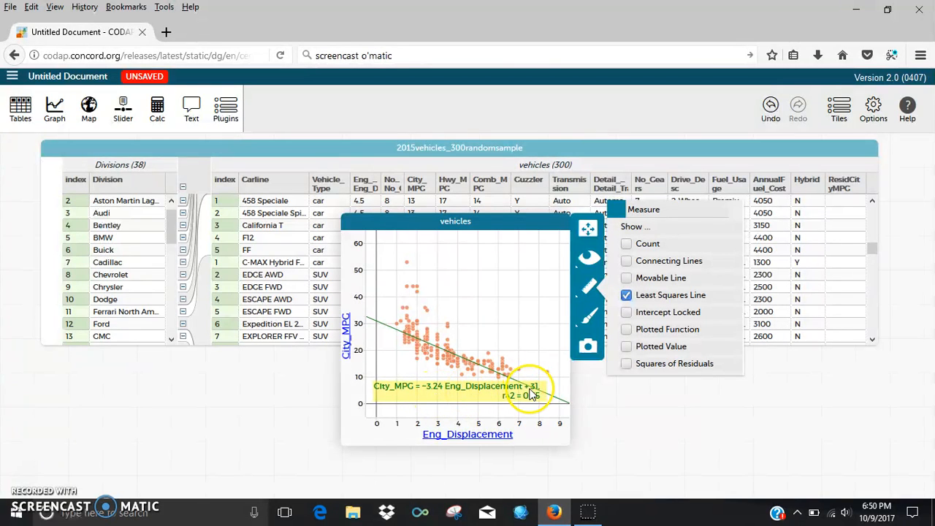
pyautogui.click(398, 348)
pyautogui.click(420, 376)
pyautogui.click(600, 391)
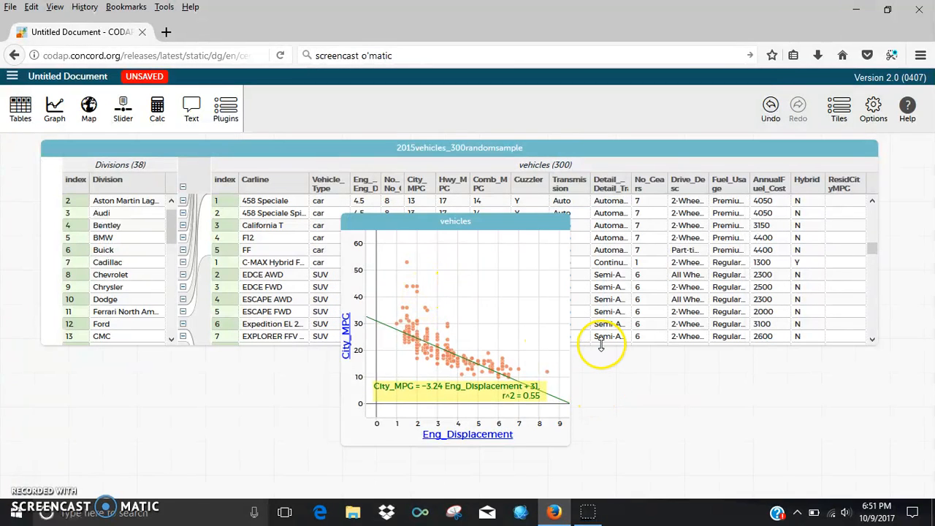
# - Colour the points by Transmission (Auto vs Manual), updating the line to r² = 0.652
pyautogui.moveTo(581, 193)
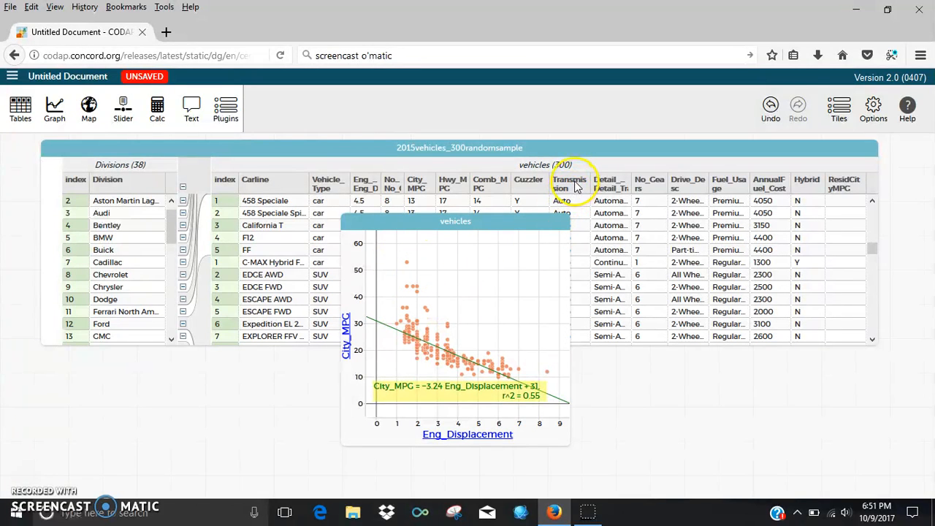
pyautogui.moveTo(575, 186); pyautogui.dragTo(481, 287)
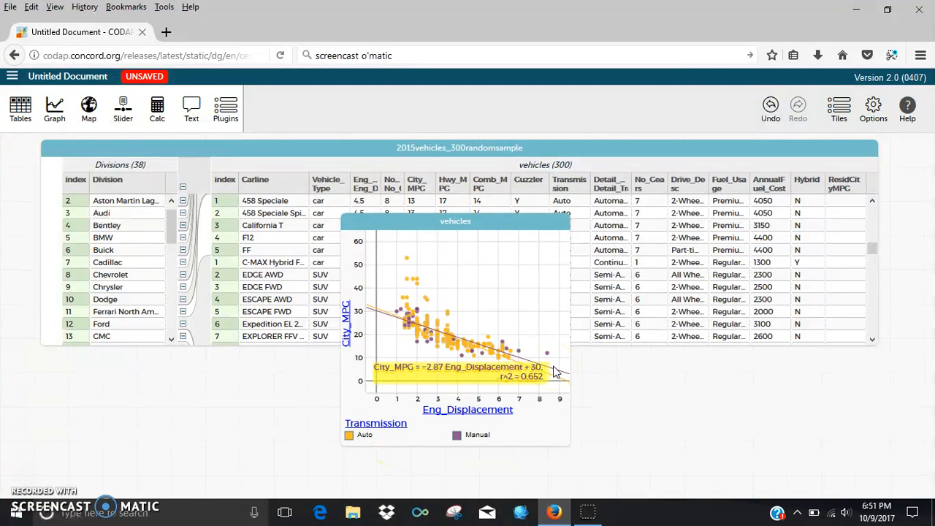
pyautogui.moveTo(415, 336)
# - Remove the Transmission legend so the single line returns to r² = 0.55
pyautogui.click(393, 431)
pyautogui.click(392, 431)
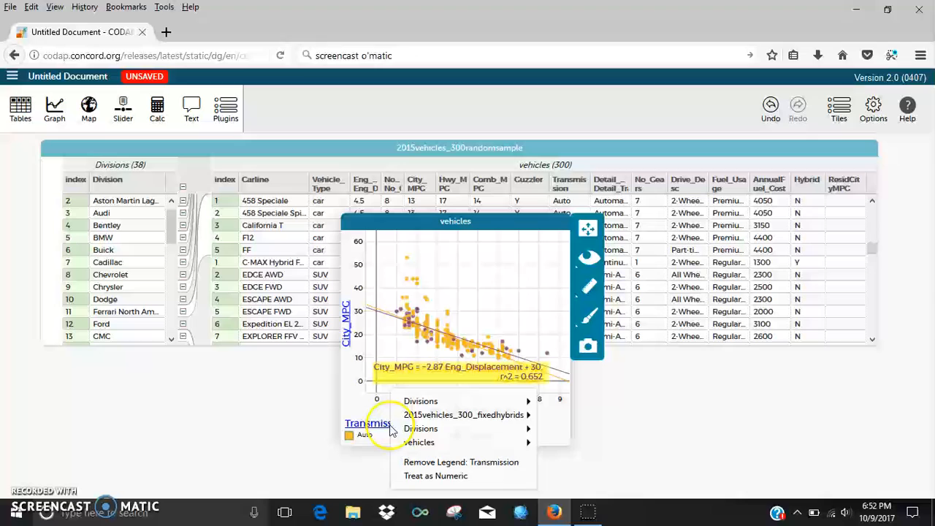
pyautogui.click(416, 465)
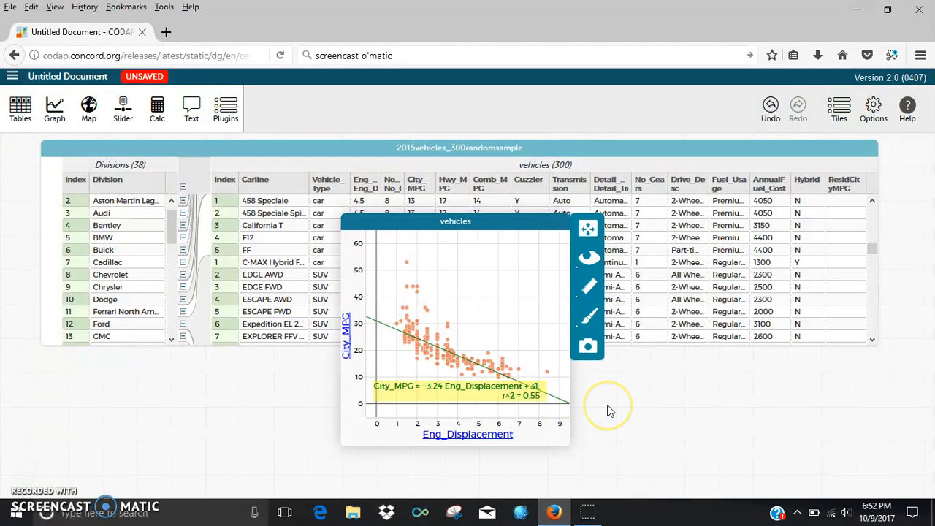
pyautogui.click(588, 287)
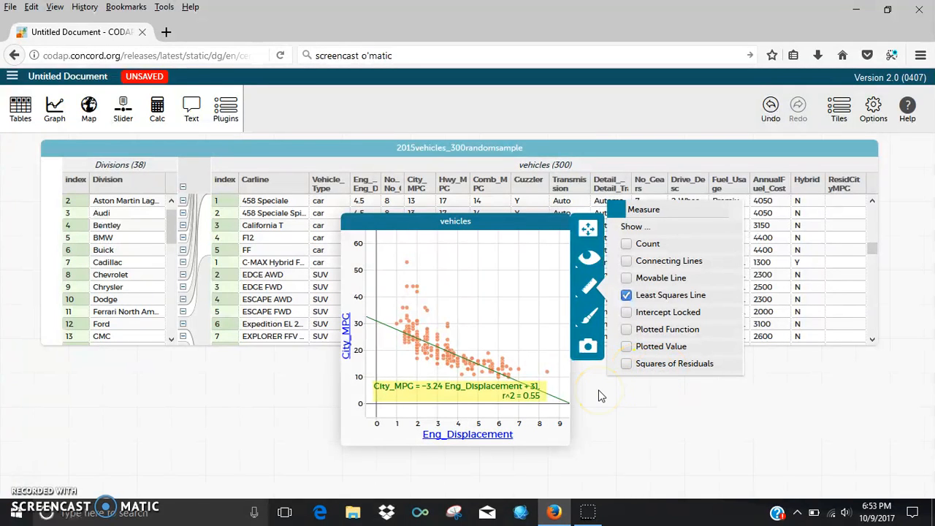
# - Show the squares of residuals briefly, then hide them and close the measurement options
pyautogui.click(553, 383)
pyautogui.click(628, 367)
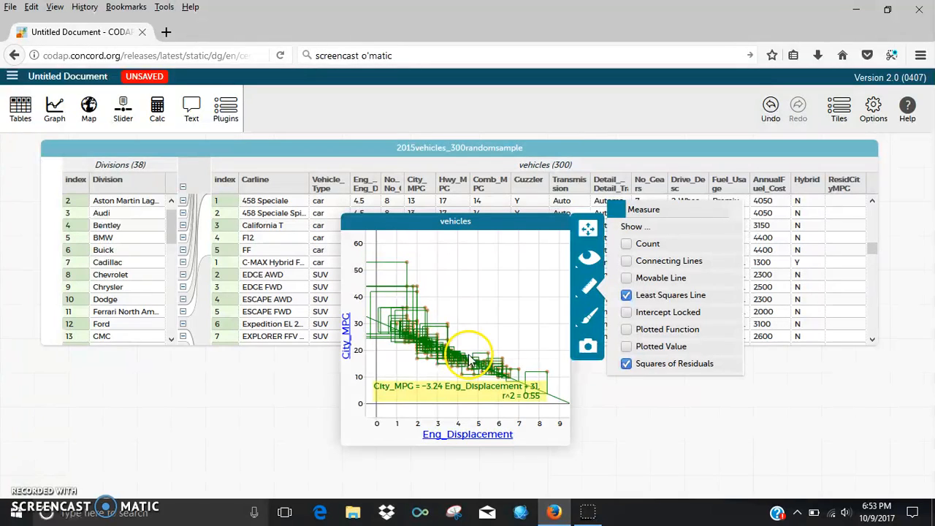
pyautogui.moveTo(448, 370)
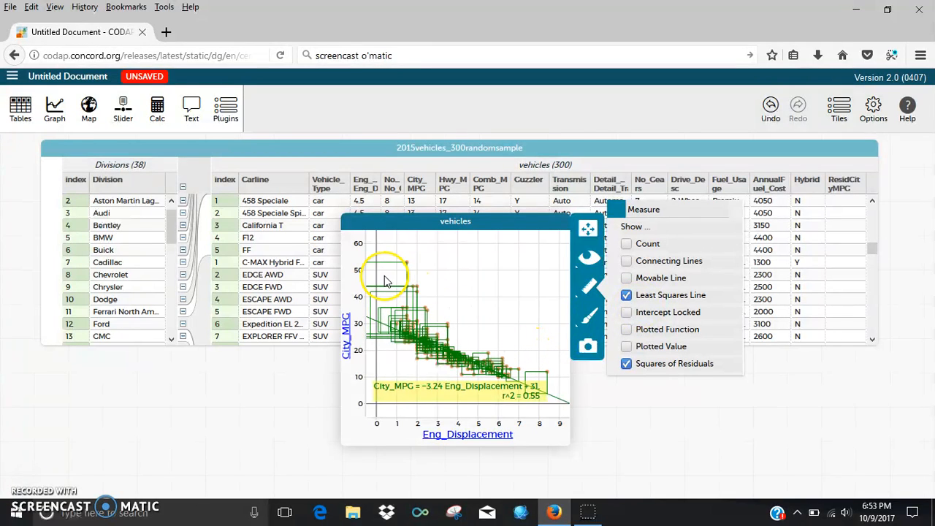
pyautogui.click(626, 364)
pyautogui.click(590, 390)
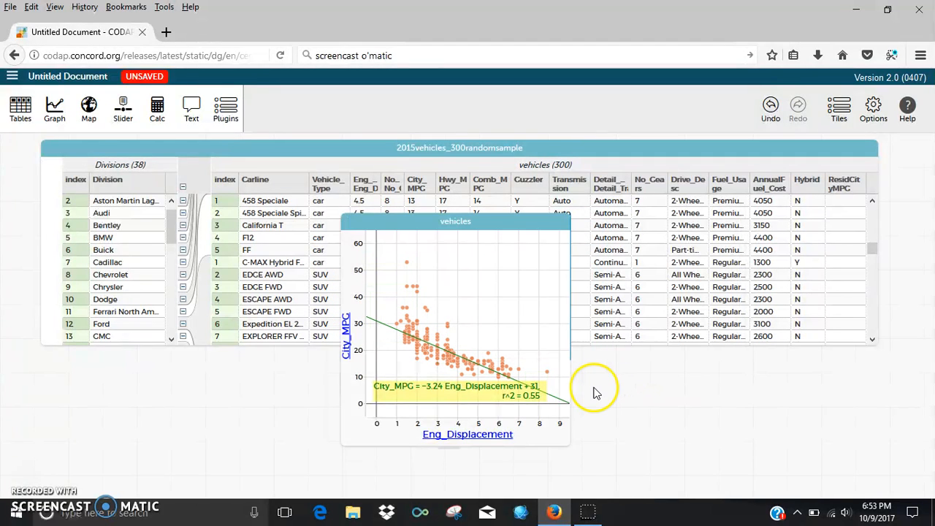
# - Open the ResidCityMPG formula editor and insert the statistical function linRegrResidual
pyautogui.click(843, 188)
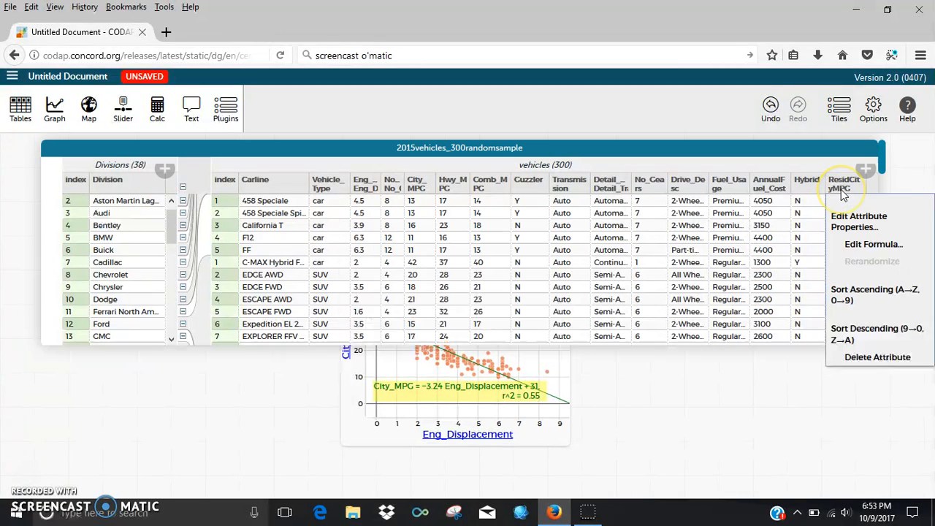
pyautogui.click(867, 248)
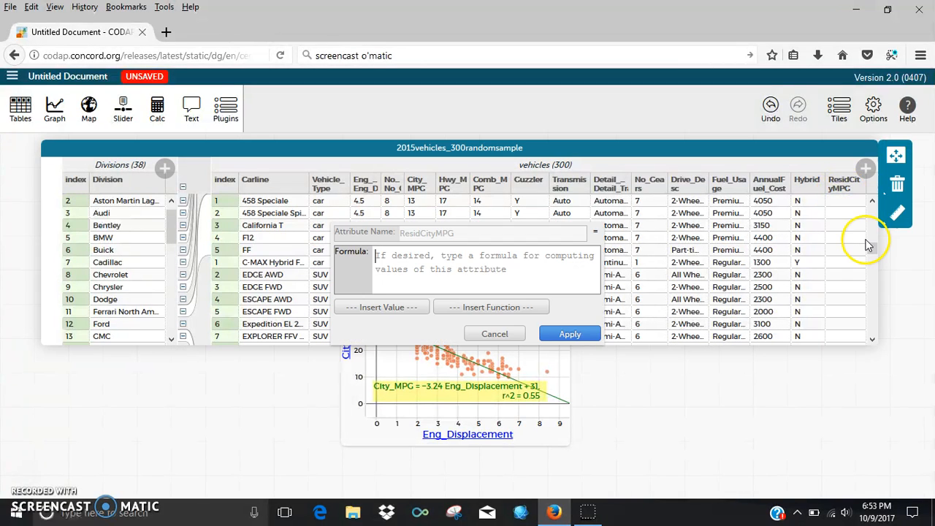
pyautogui.click(481, 310)
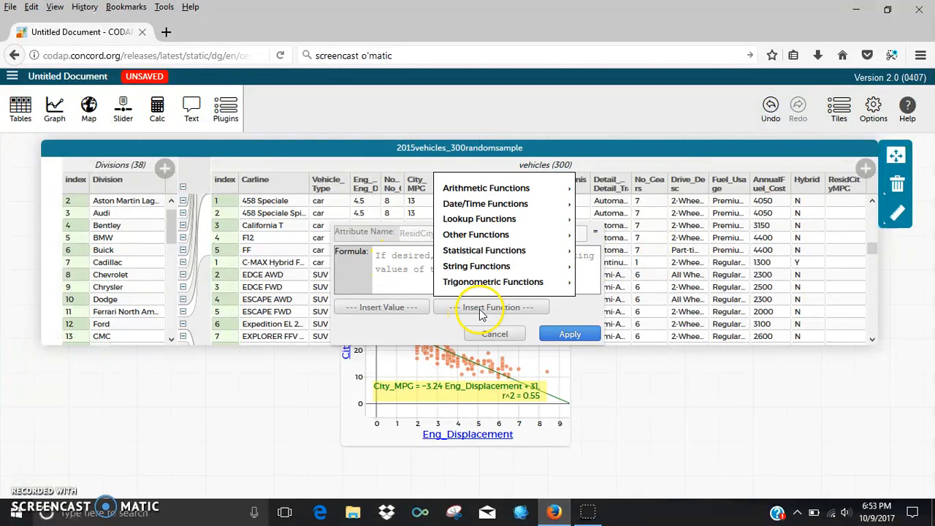
pyautogui.click(485, 251)
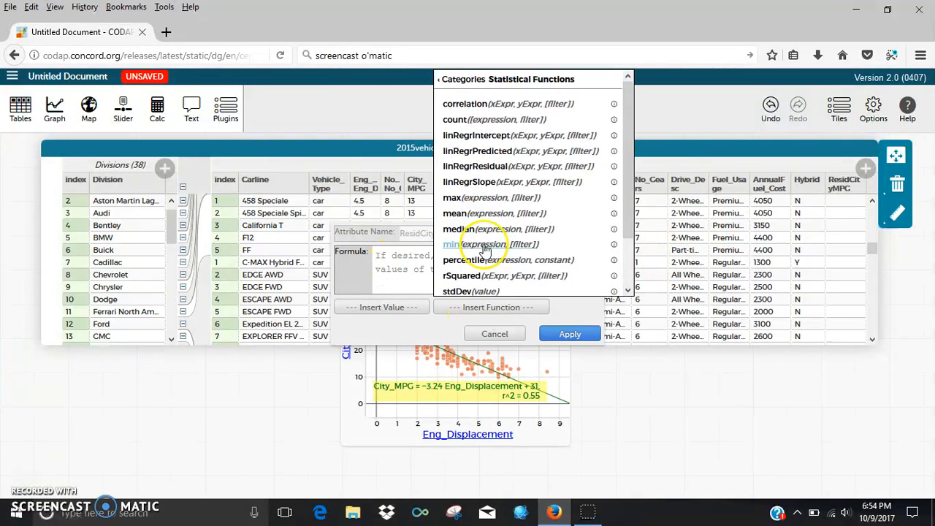
pyautogui.click(496, 177)
# - Fill its arguments with Eng_Displacement and City_MPG, delete the filter placeholder, and apply
pyautogui.click(493, 257)
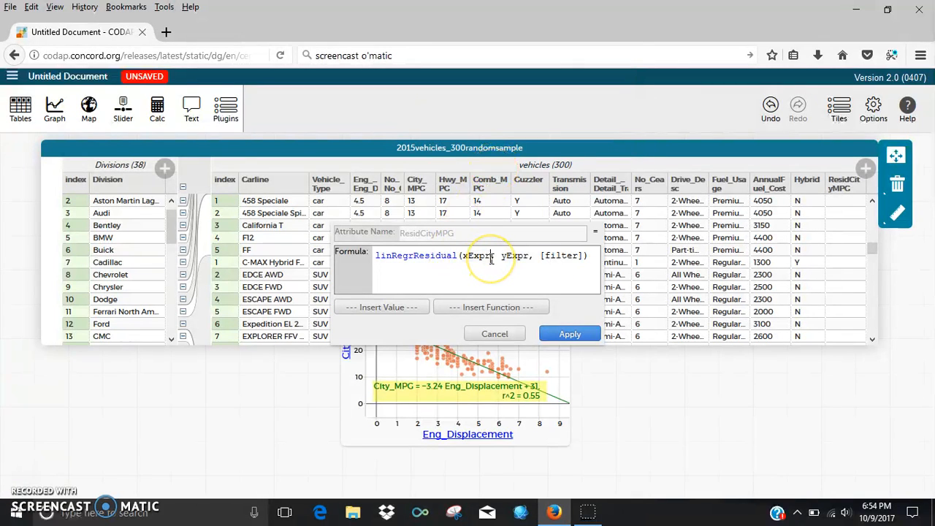
pyautogui.press('BackSpace')
pyautogui.press('BackSpace')
pyautogui.press('BackSpace')
pyautogui.press('BackSpace')
pyautogui.press('BackSpace')
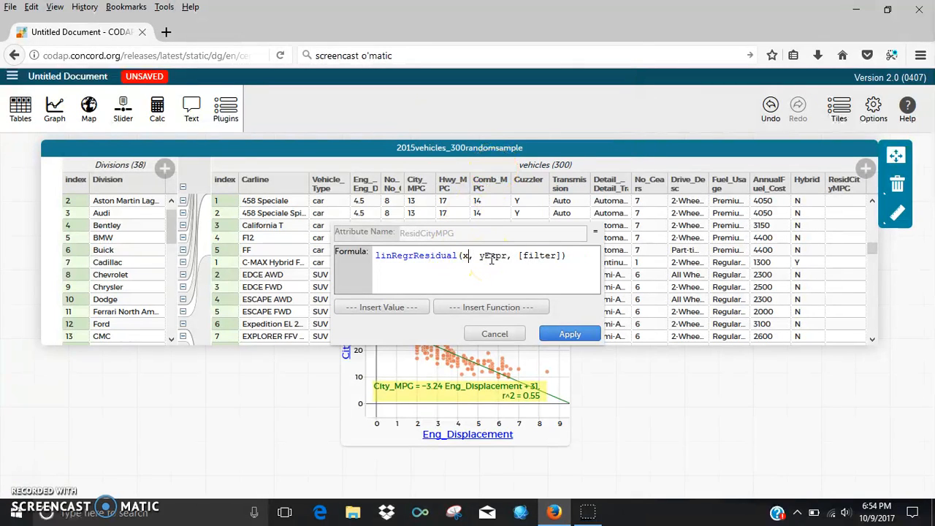
pyautogui.write('eng')
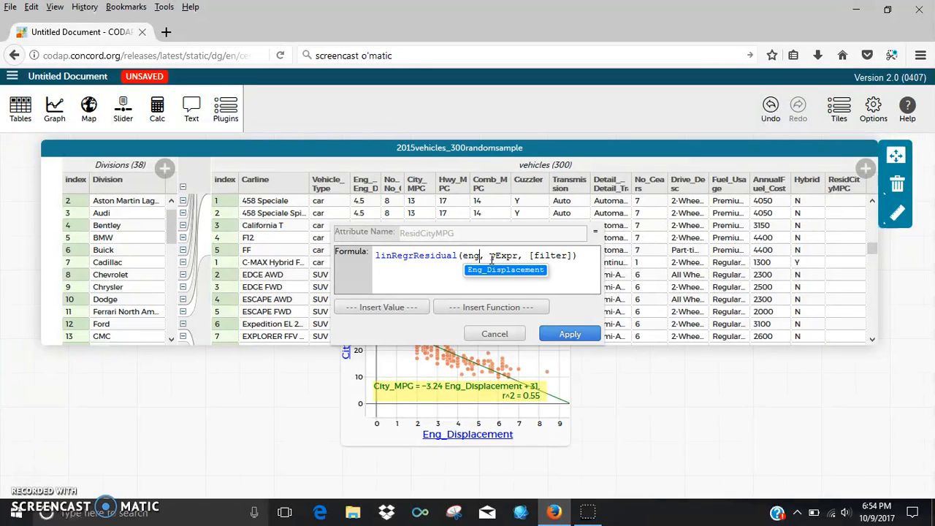
pyautogui.click(495, 270)
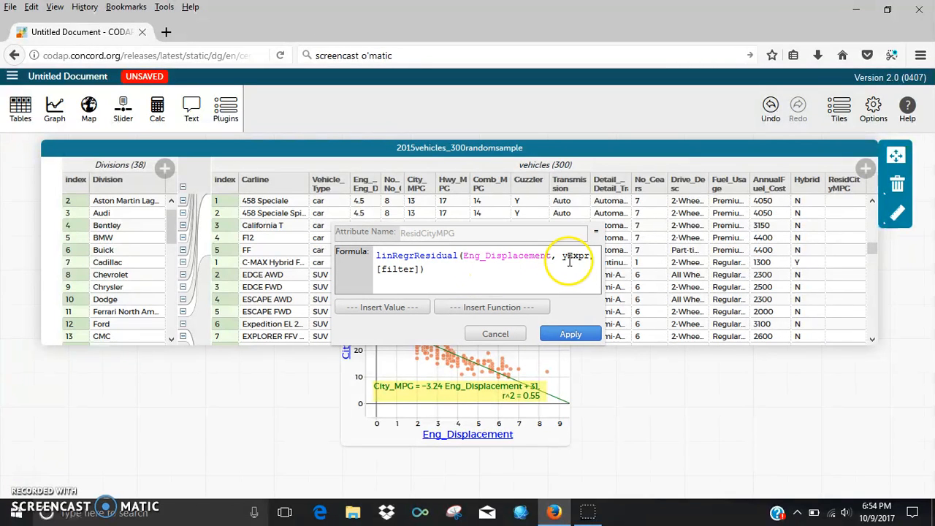
pyautogui.press('BackSpace')
pyautogui.press('BackSpace')
pyautogui.press('BackSpace')
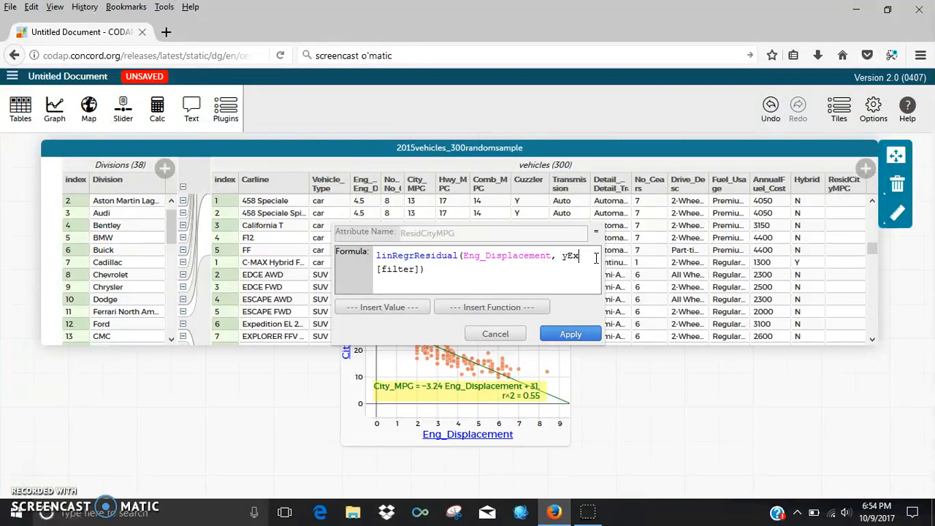
pyautogui.write('ci')
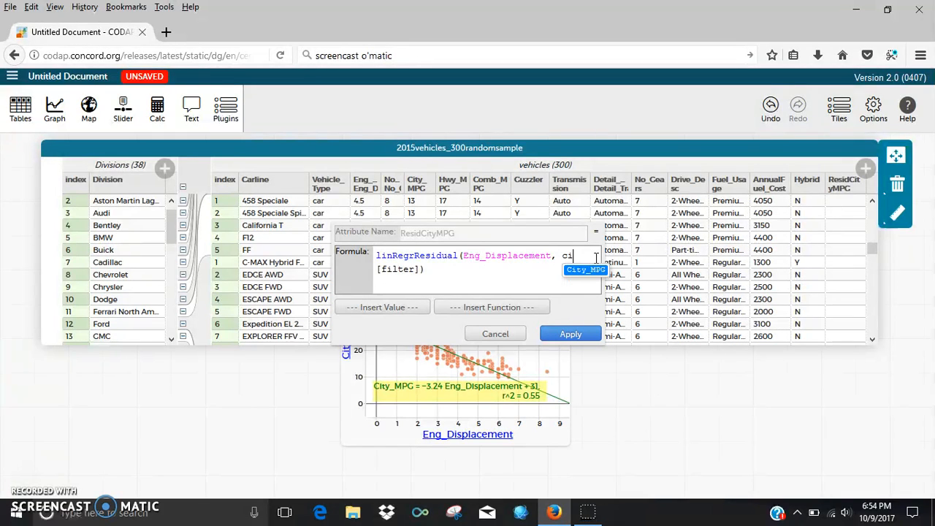
pyautogui.click(589, 271)
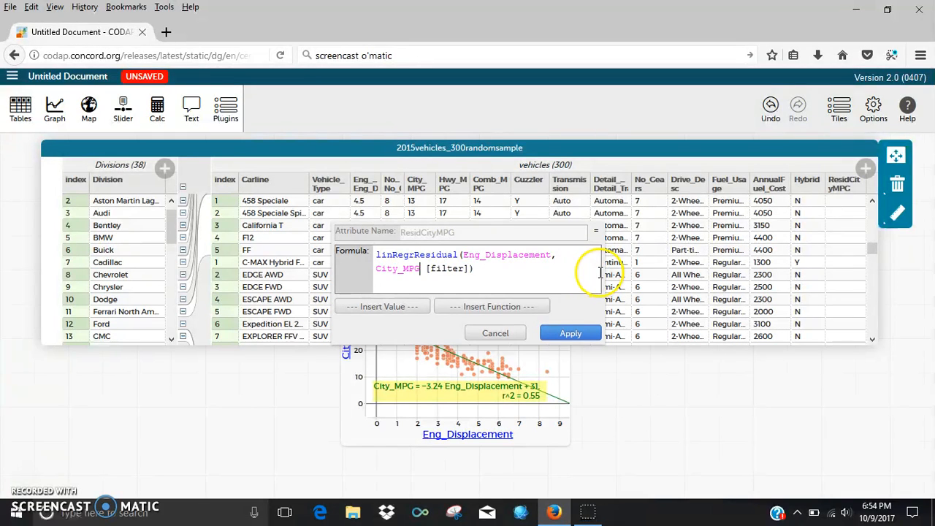
pyautogui.doubleClick(454, 269)
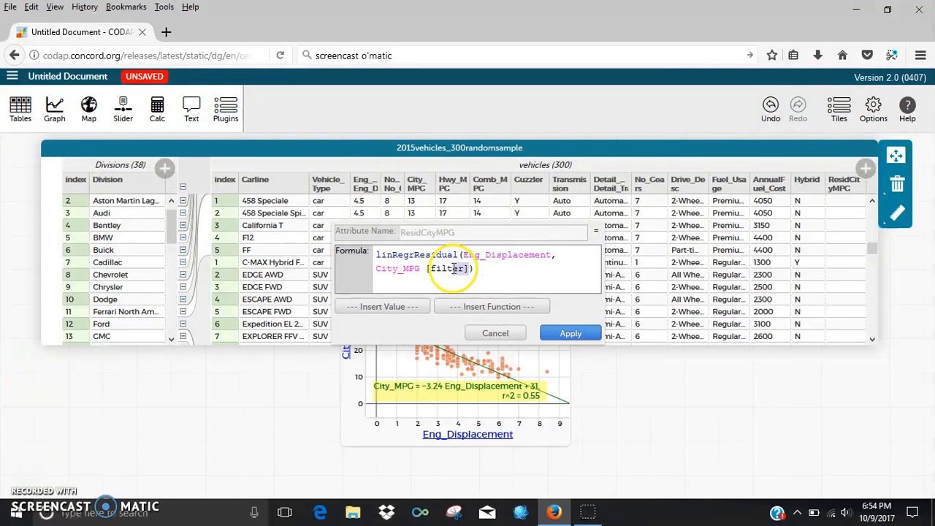
pyautogui.press('BackSpace')
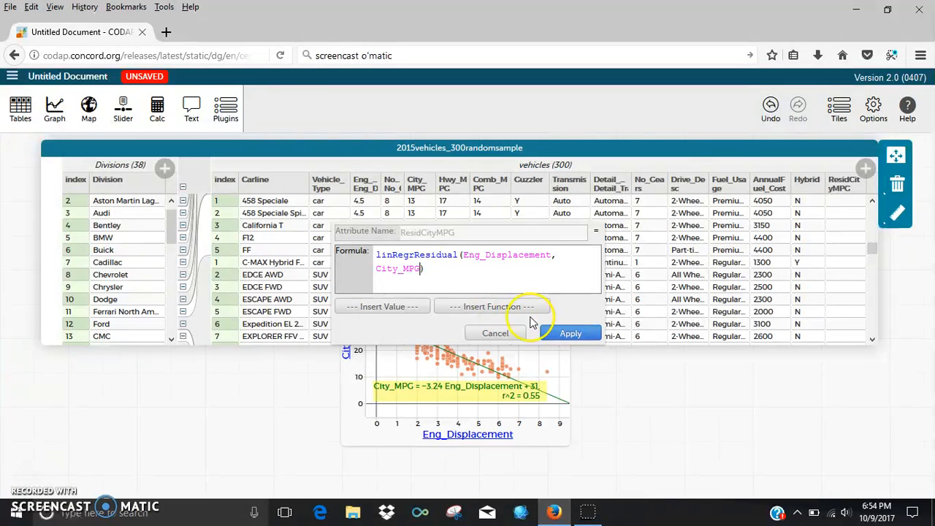
pyautogui.click(559, 334)
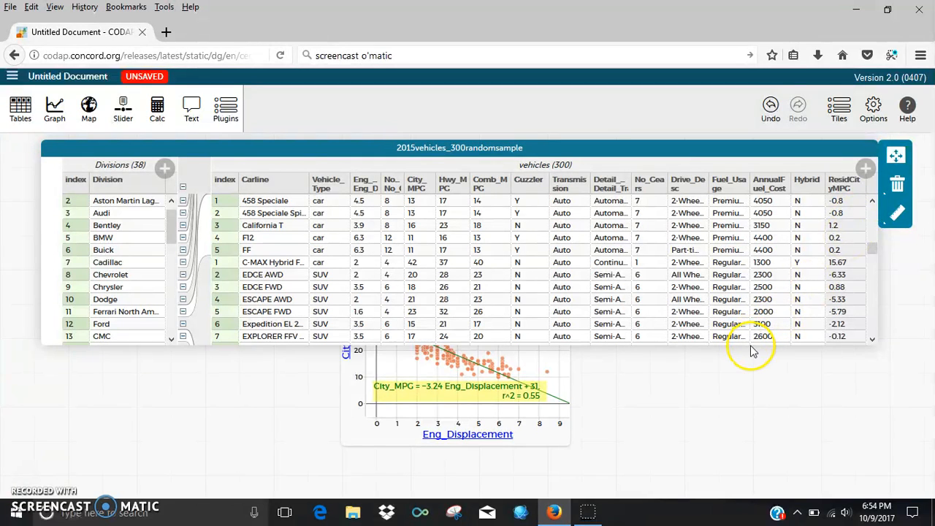
# - Lengthen the table to inspect residuals like 15.67 and −6.33, then shorten it again
pyautogui.moveTo(754, 343); pyautogui.dragTo(763, 453)
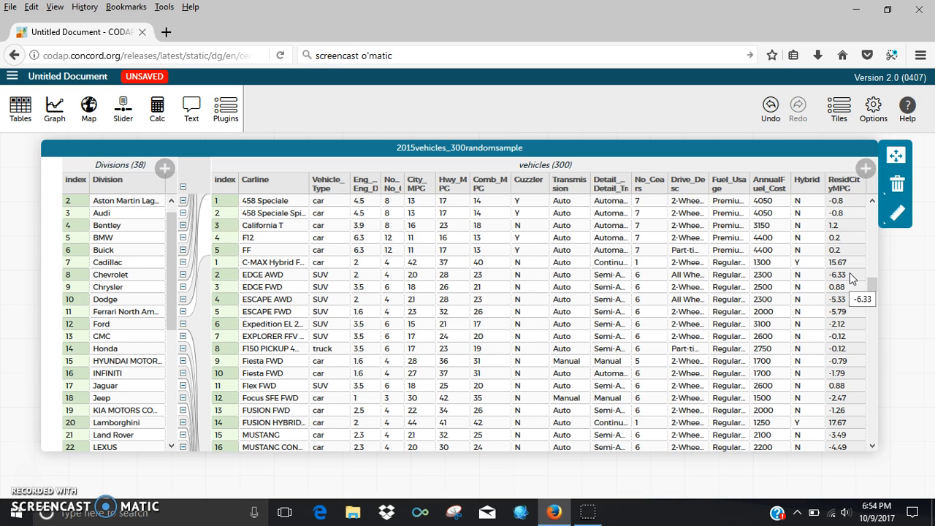
pyautogui.moveTo(657, 450); pyautogui.dragTo(665, 240)
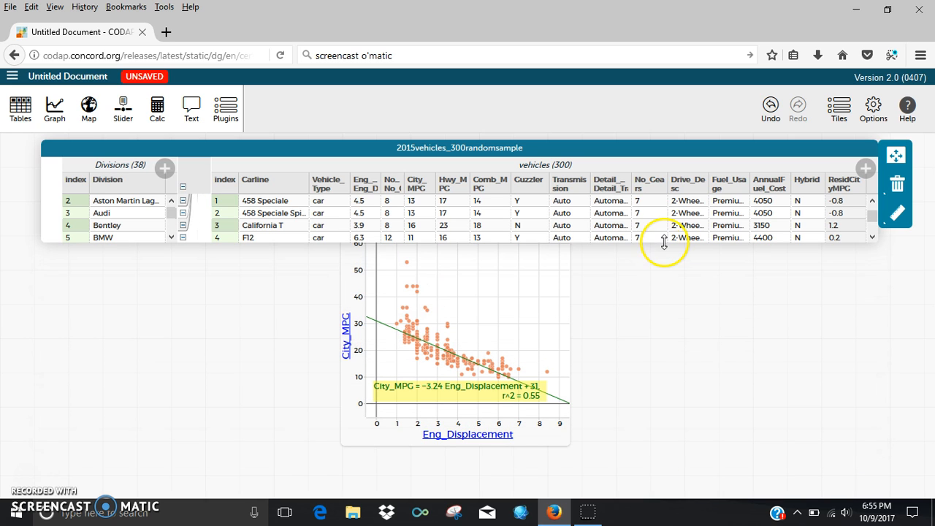
# - Move the least-squares plot right and place a new empty graph beside it
pyautogui.click(542, 278)
pyautogui.moveTo(532, 234); pyautogui.dragTo(703, 256)
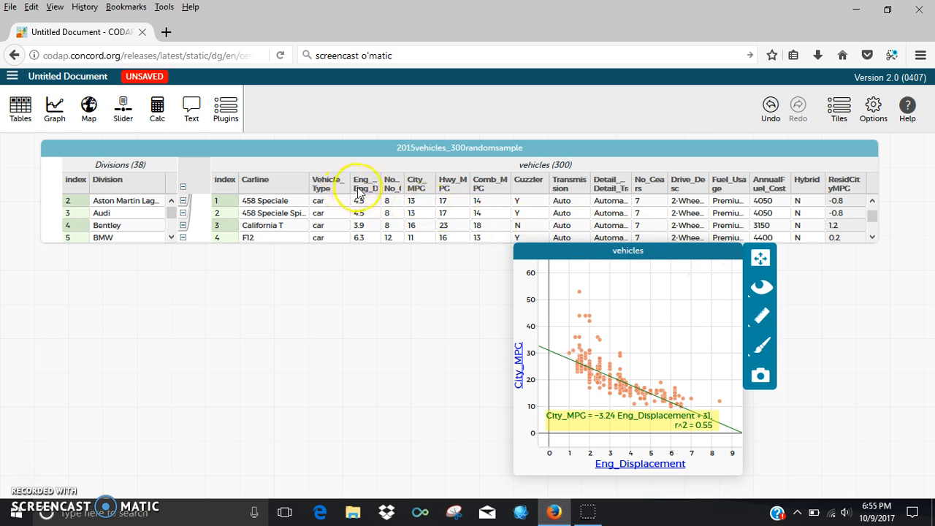
pyautogui.moveTo(362, 192)
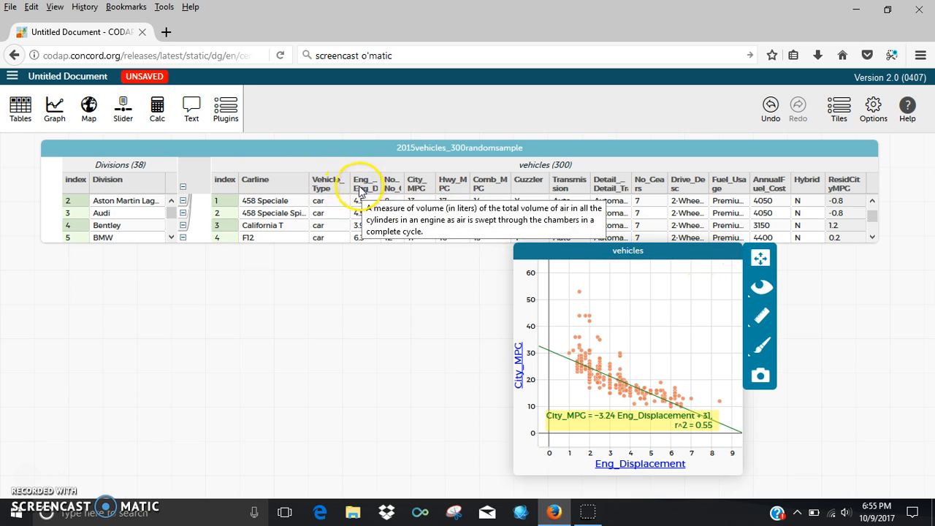
pyautogui.click(55, 109)
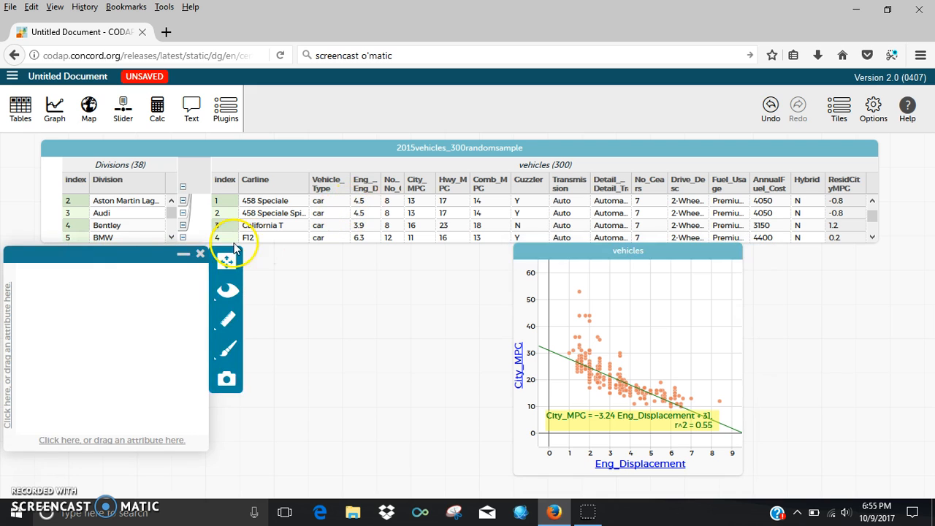
pyautogui.moveTo(134, 251); pyautogui.dragTo(366, 263)
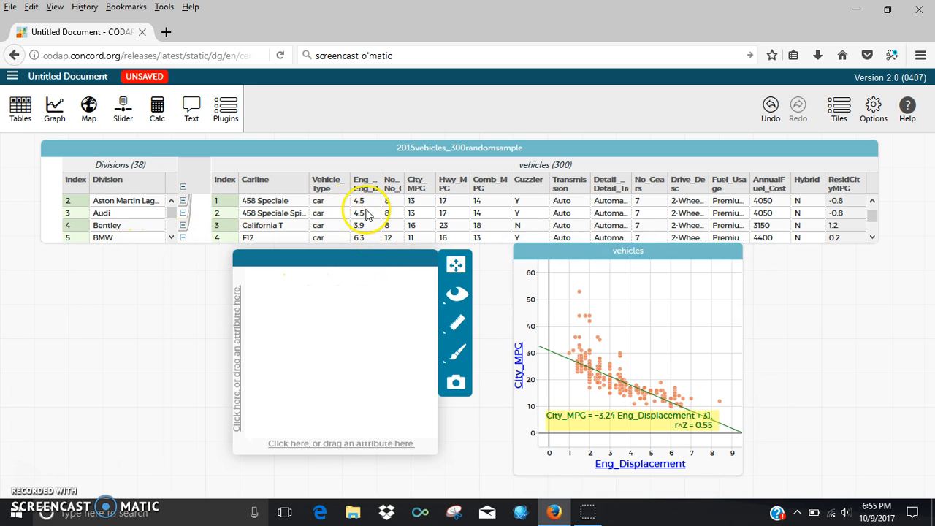
# - Plot ResidCityMPG against Eng_Displacement in the new graph and enlarge it
pyautogui.moveTo(362, 186); pyautogui.dragTo(324, 445)
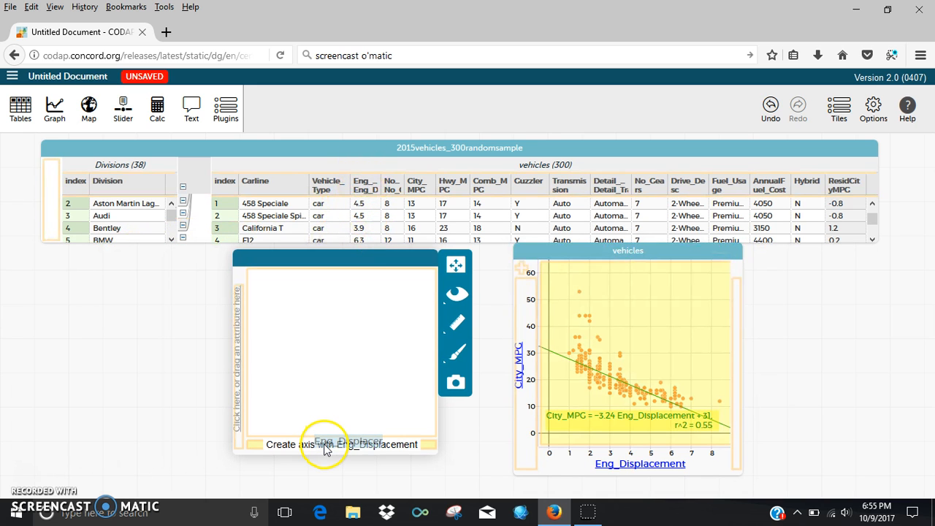
pyautogui.moveTo(840, 187); pyautogui.dragTo(231, 380)
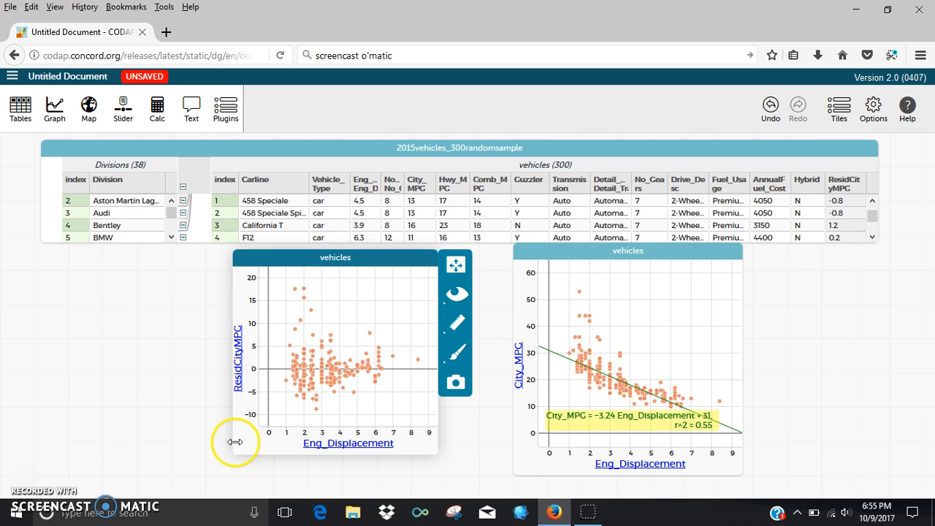
pyautogui.moveTo(234, 443); pyautogui.dragTo(182, 443)
pyautogui.moveTo(415, 453); pyautogui.dragTo(413, 475)
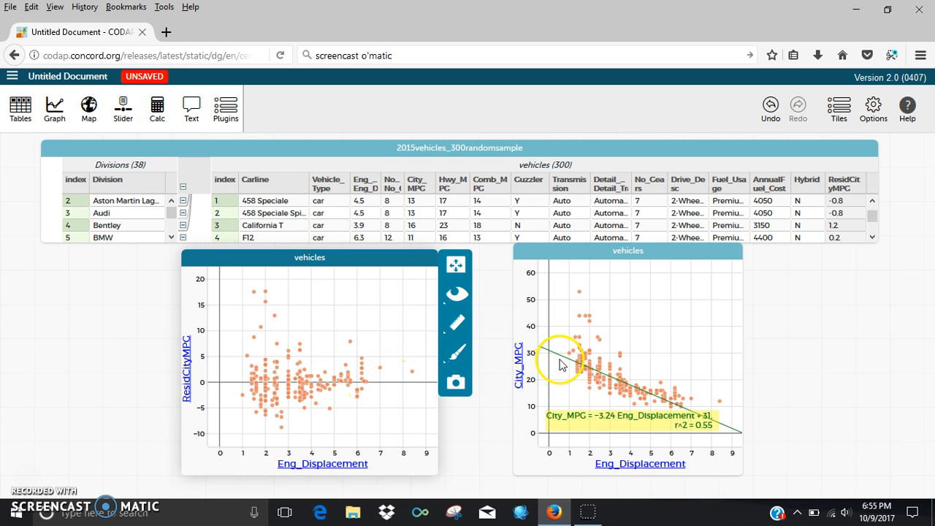
pyautogui.moveTo(352, 387)
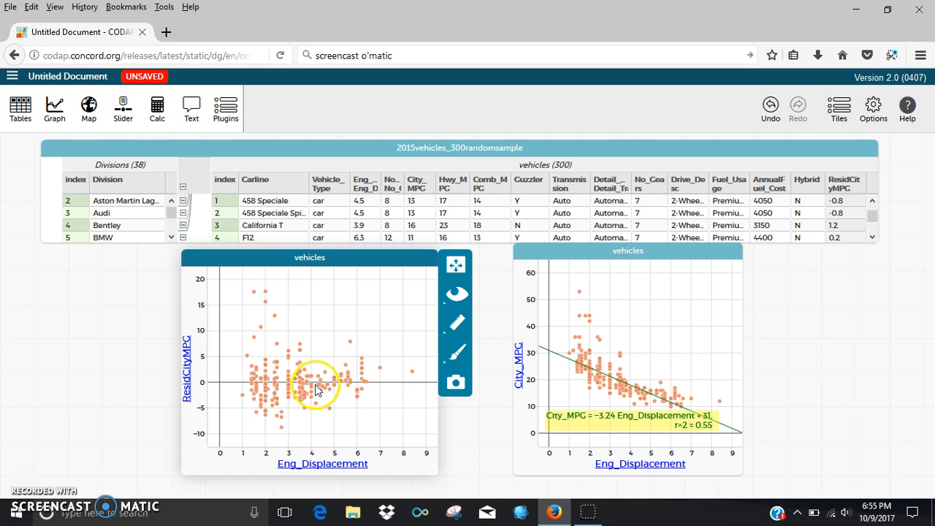
pyautogui.moveTo(302, 388)
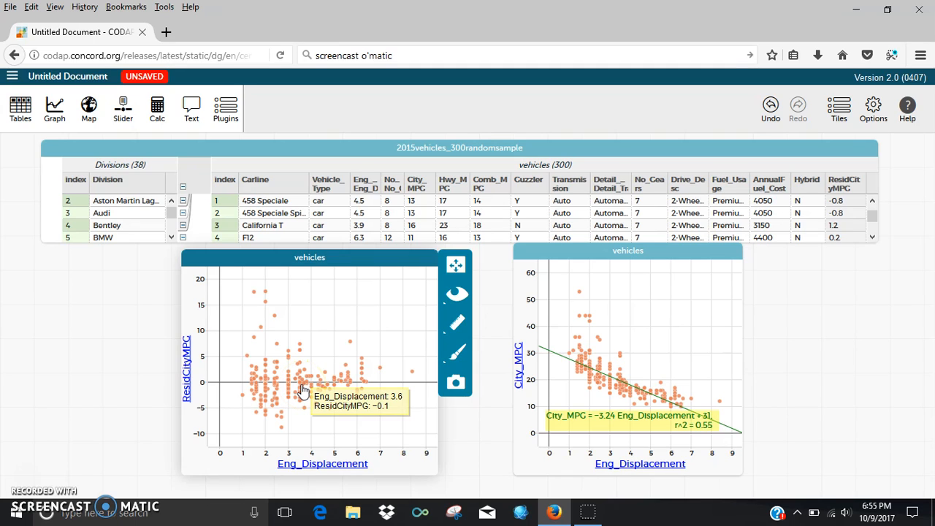
pyautogui.click(307, 432)
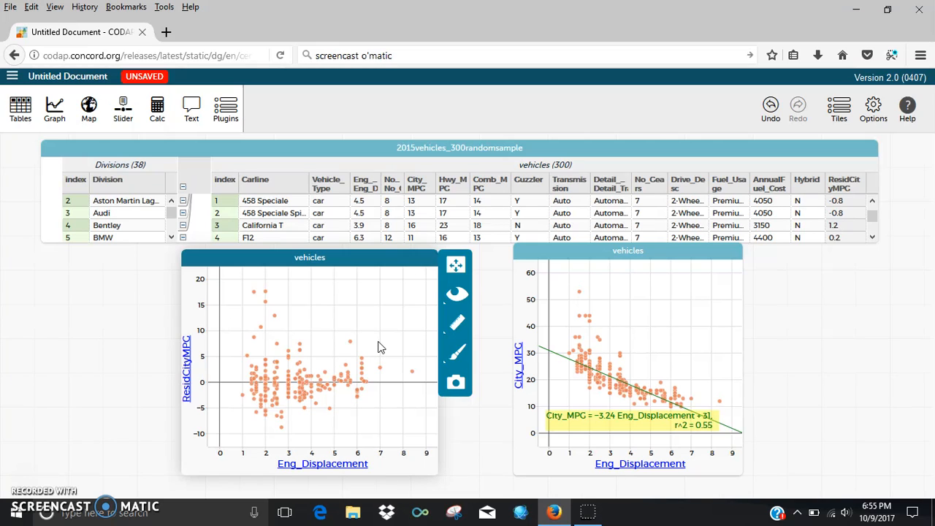
# - Select outliers TACOMA 4WD, C-MAX Hybrid and FUSION HYBRID, ending on PRIUS c (City_MPG 53)
pyautogui.moveTo(304, 406)
pyautogui.click(282, 431)
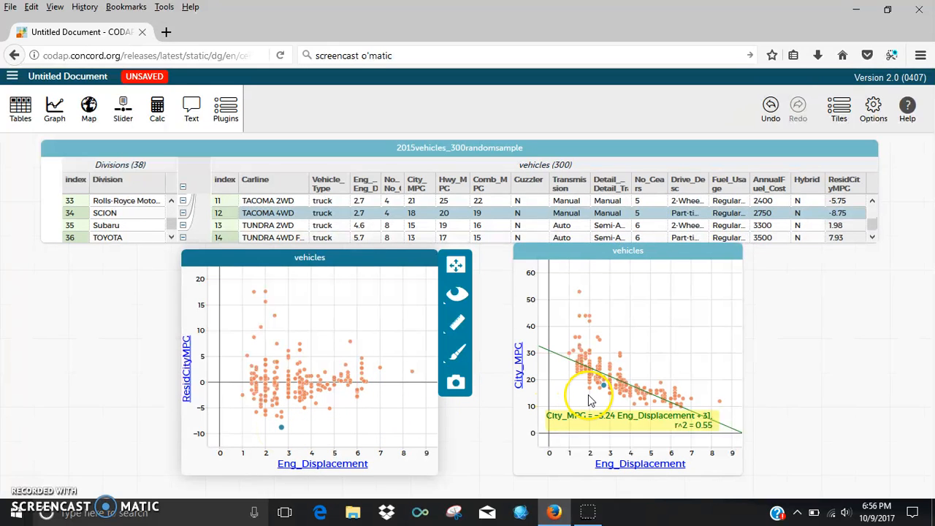
pyautogui.click(266, 304)
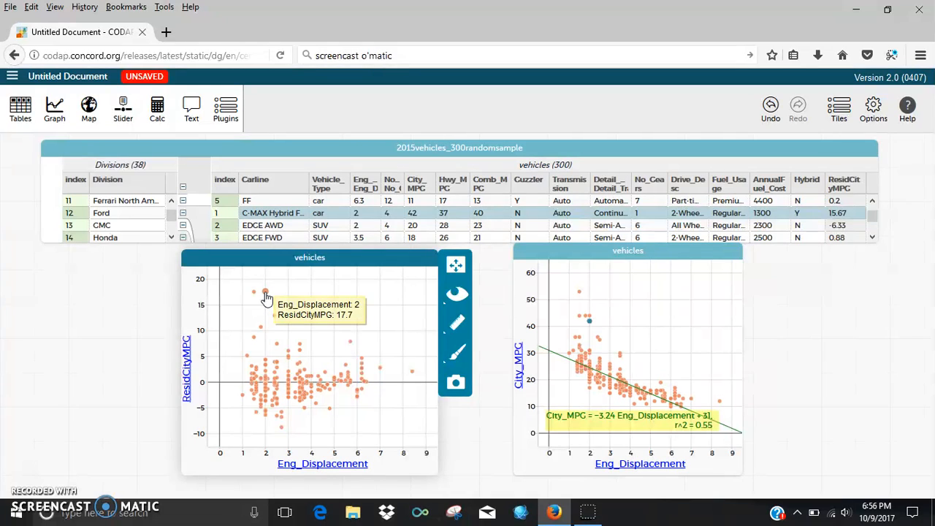
pyautogui.click(266, 298)
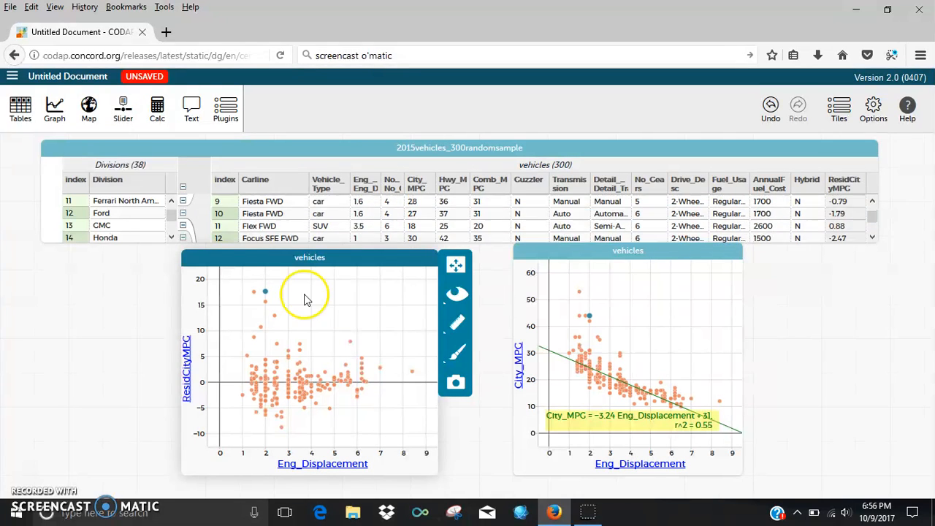
pyautogui.click(581, 295)
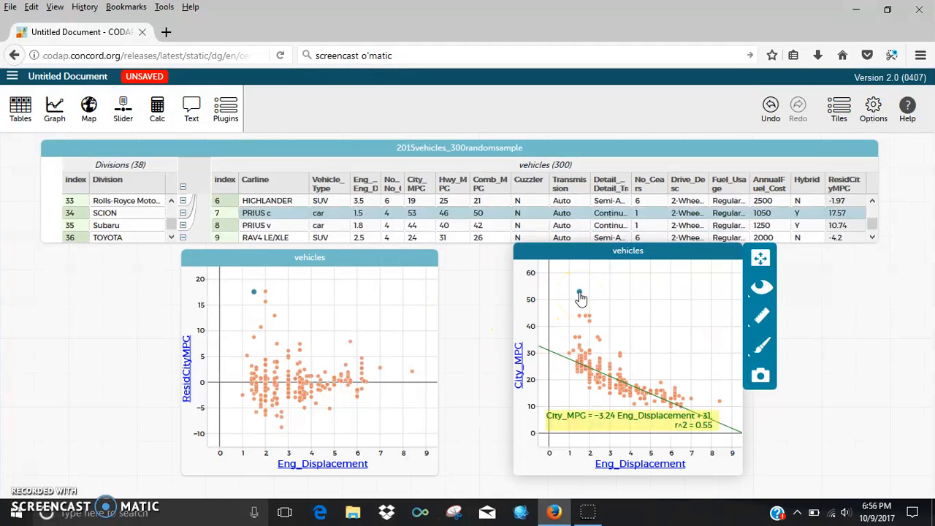